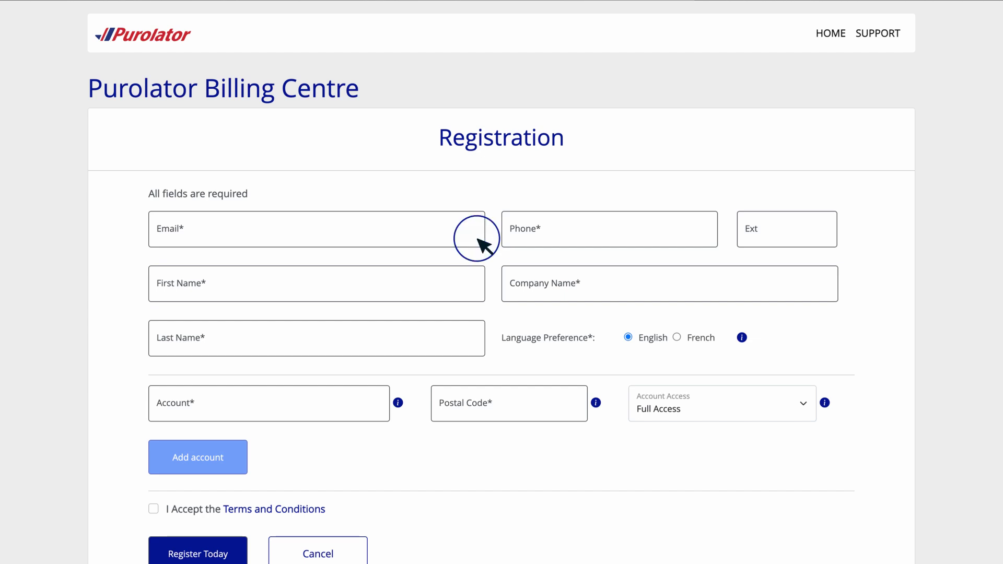
# Fill in the registration contact details: e-mail, phone, first name and company name Maker Creations.
pyautogui.press('Tab')
pyautogui.write('613-555-6789')
pyautogui.press('Tab')
pyautogui.press('Tab')
pyautogui.write('Ro')
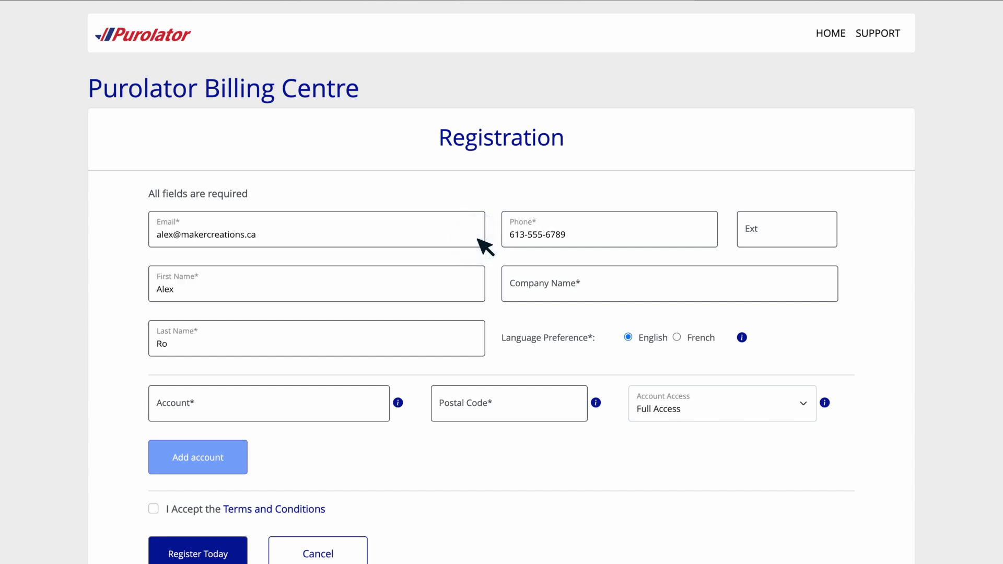
pyautogui.press('Tab')
pyautogui.write('Maker Creations')
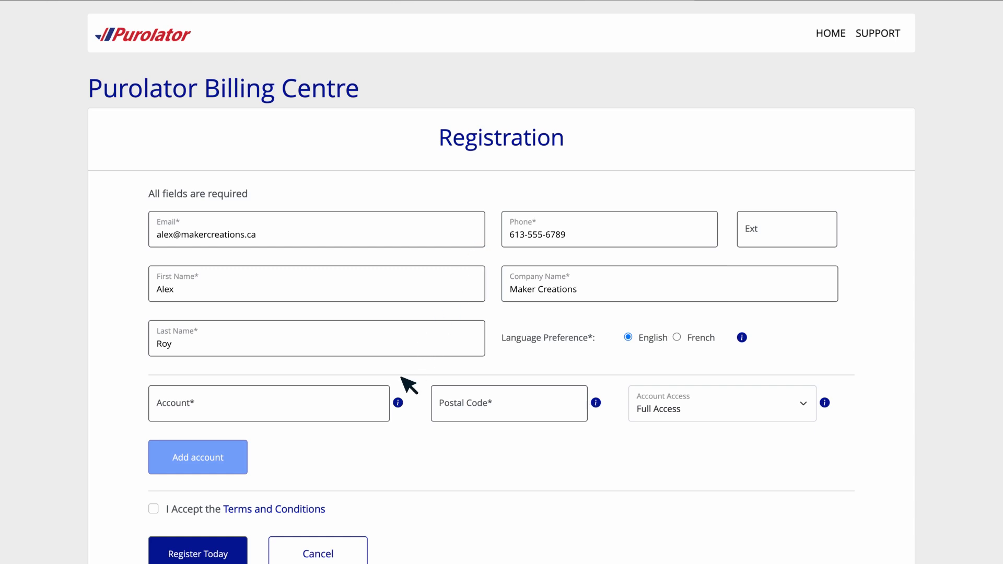
# Add a billing account to the registration using its account number and postal code.
pyautogui.click(381, 417)
pyautogui.write('1234567')
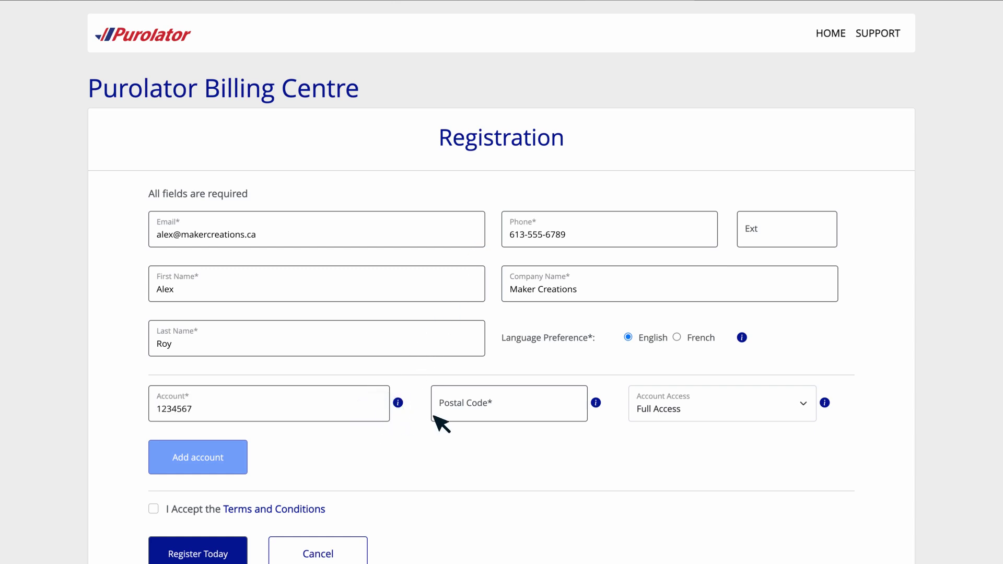
pyautogui.click(532, 416)
pyautogui.write('A1A 1A1')
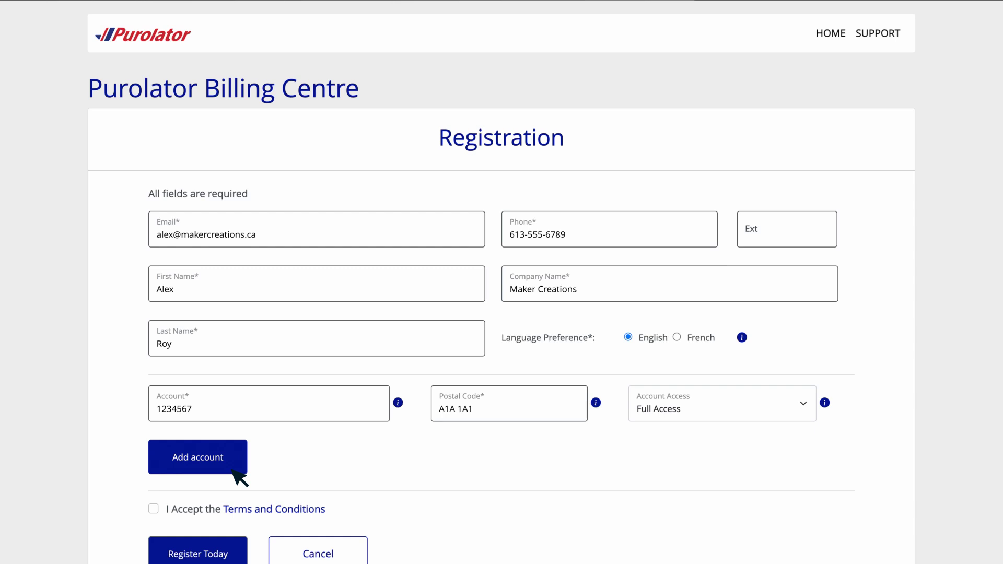
pyautogui.click(240, 477)
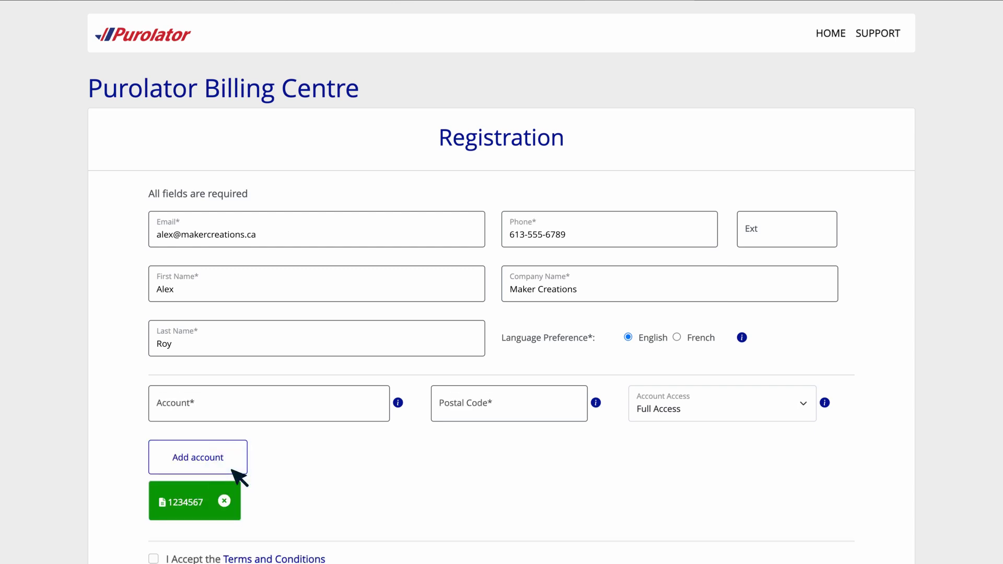
# Read the Terms and Conditions and tick I Accept.
pyautogui.scroll(-2, 240, 478)
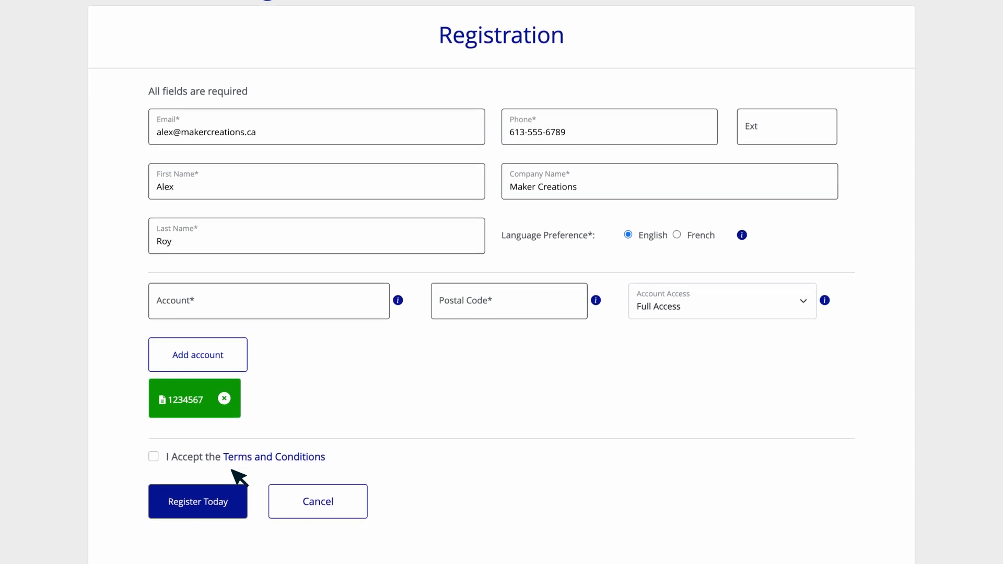
pyautogui.click(269, 459)
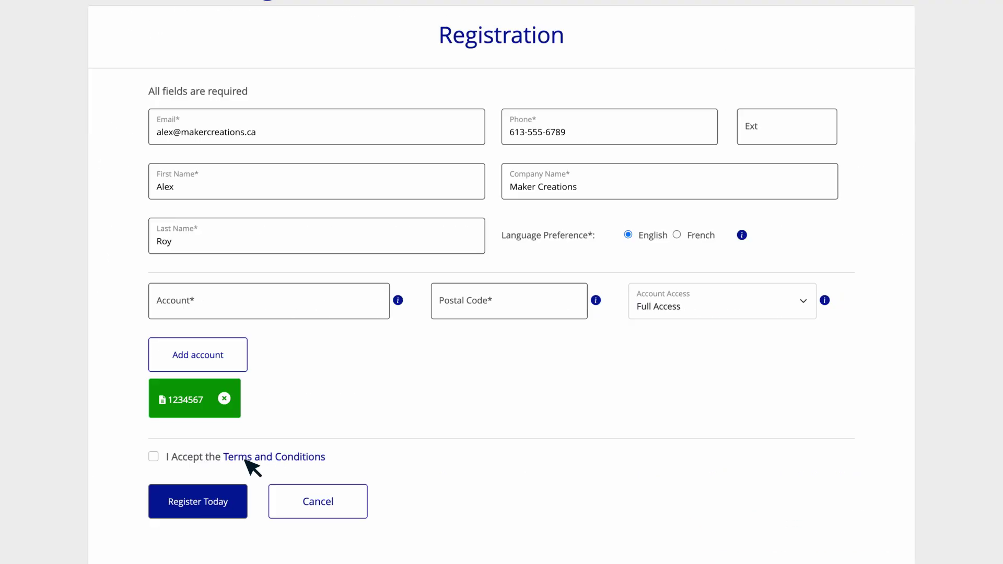
pyautogui.click(153, 457)
# Submit the registration to reach the Account Summary showing $70,553.04 and 2 open invoices.
pyautogui.click(234, 516)
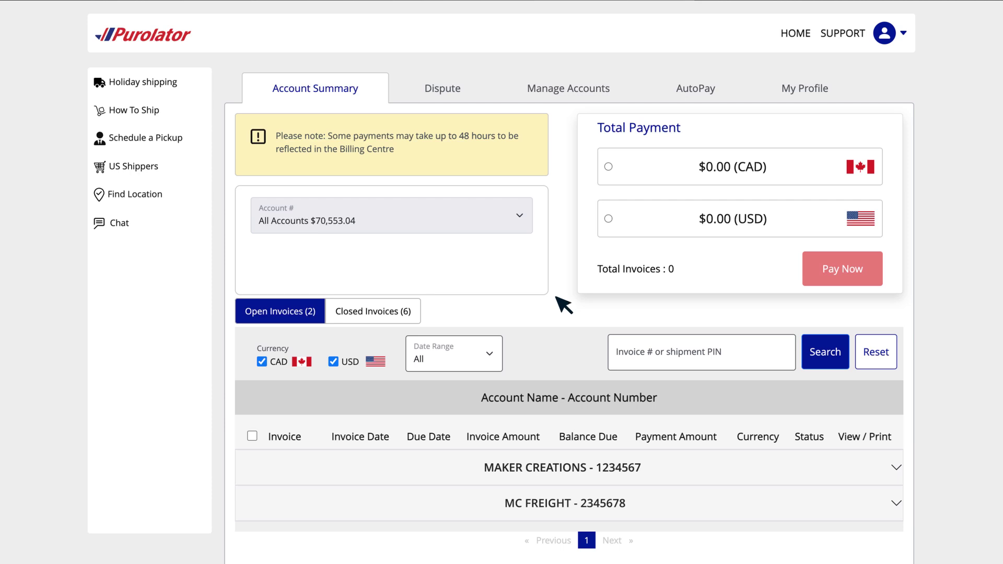
pyautogui.click(524, 217)
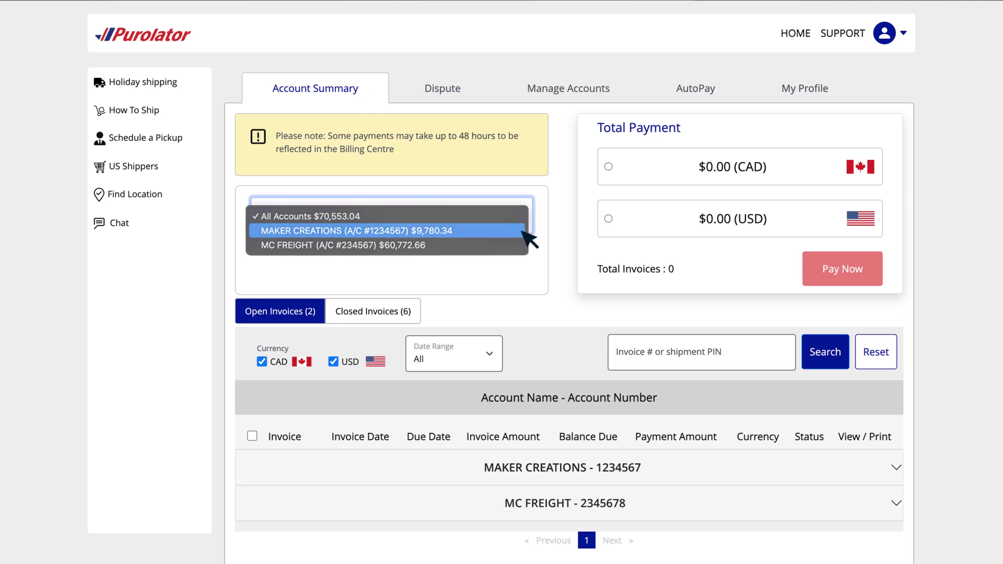
pyautogui.click(522, 215)
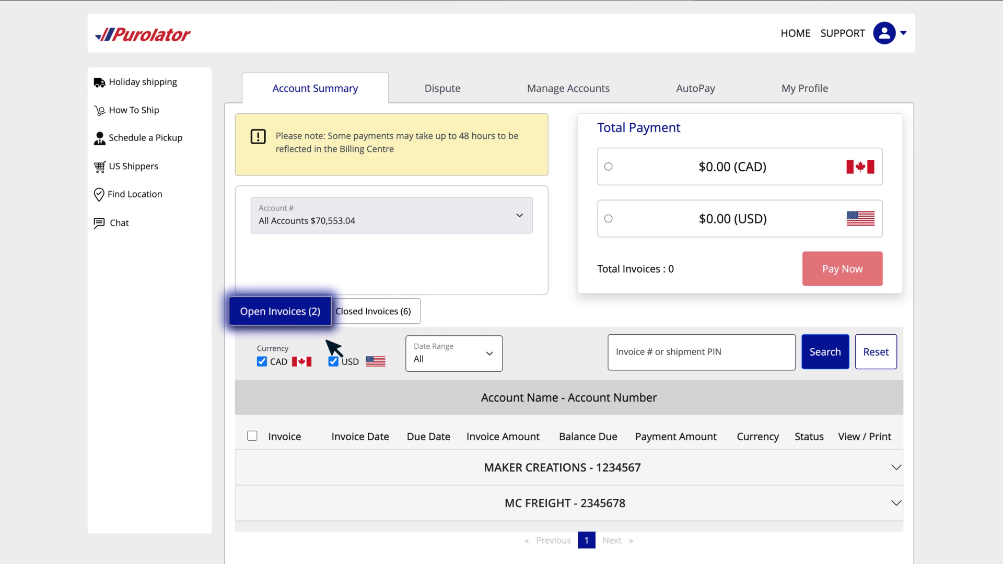
# Expand MAKER CREATIONS' open invoices and break the Oct 28 invoice into shipment PIN charges.
pyautogui.click(566, 480)
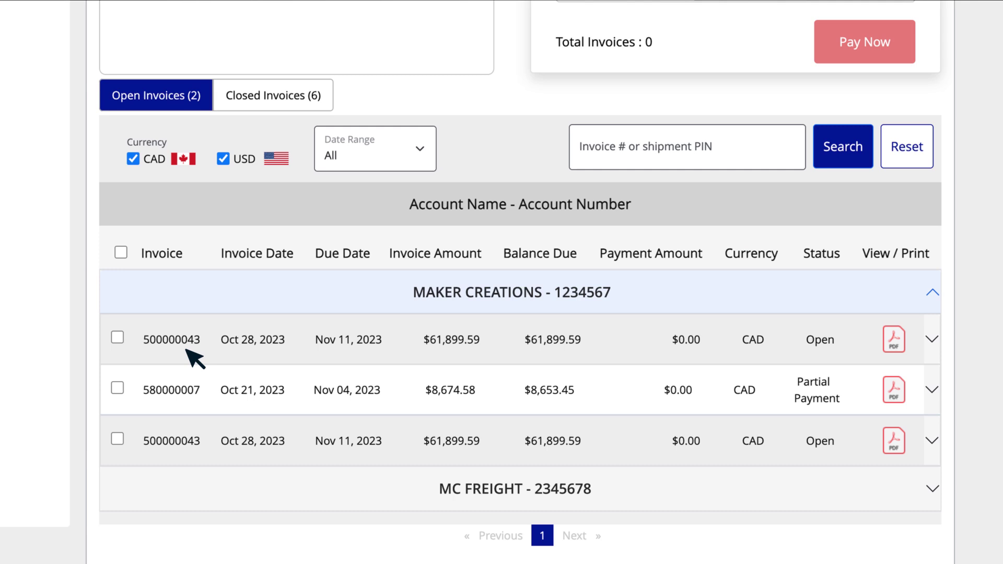
pyautogui.click(188, 351)
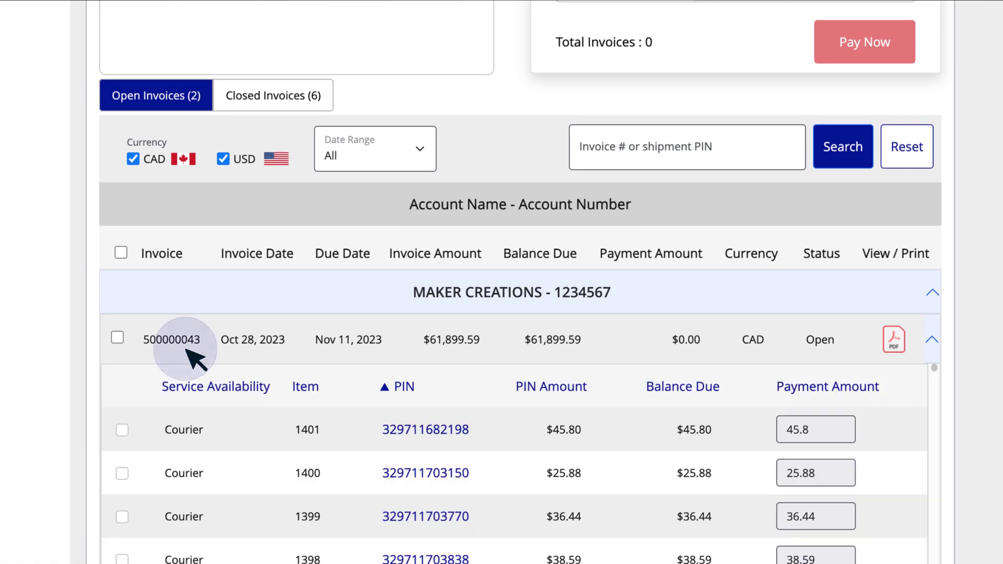
pyautogui.scroll(-4, 188, 351)
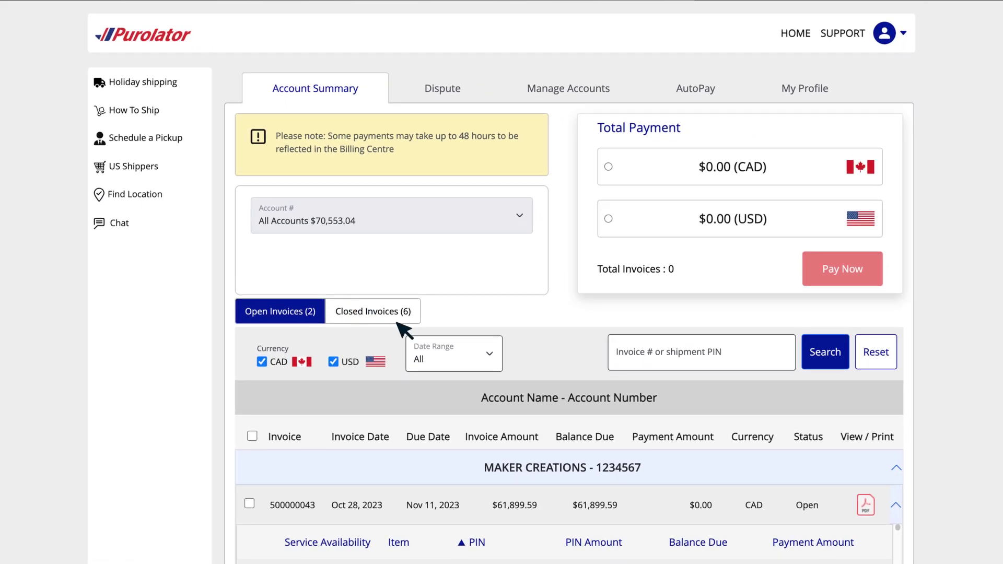
pyautogui.click(400, 322)
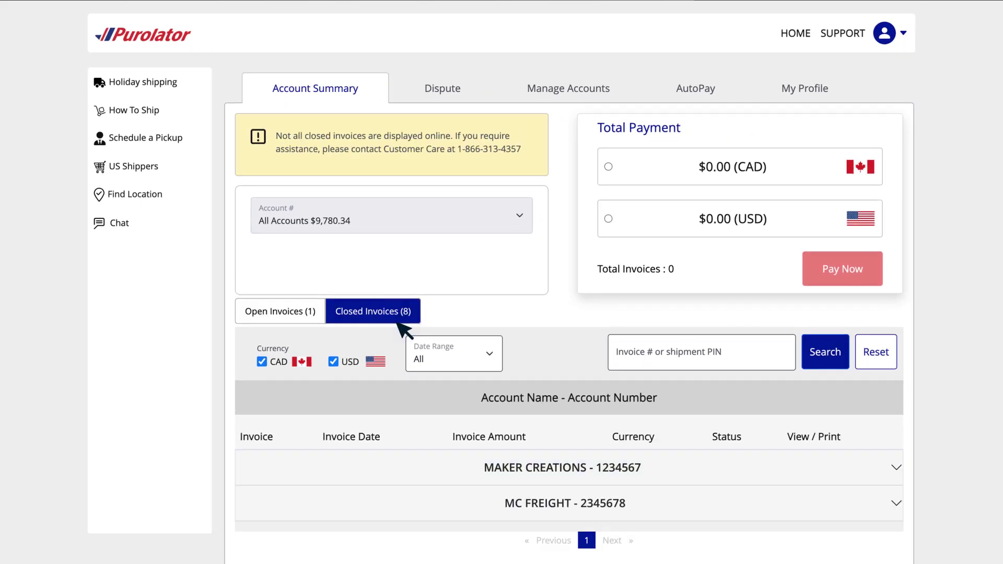
pyautogui.click(898, 471)
pyautogui.scroll(-5, 908, 478)
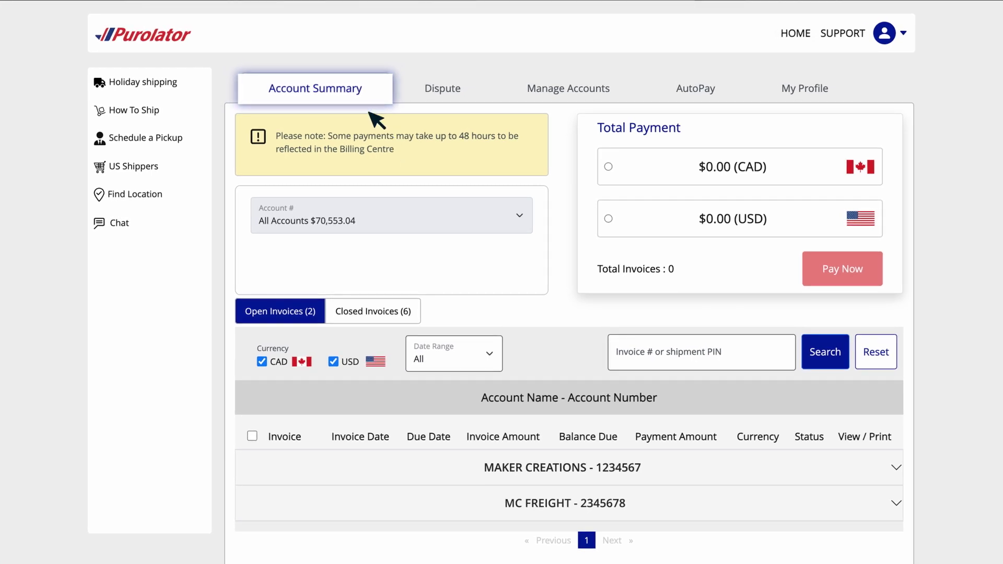
# Select MAKER CREATIONS' Nov 04 invoice and move it to payment.
pyautogui.click(556, 477)
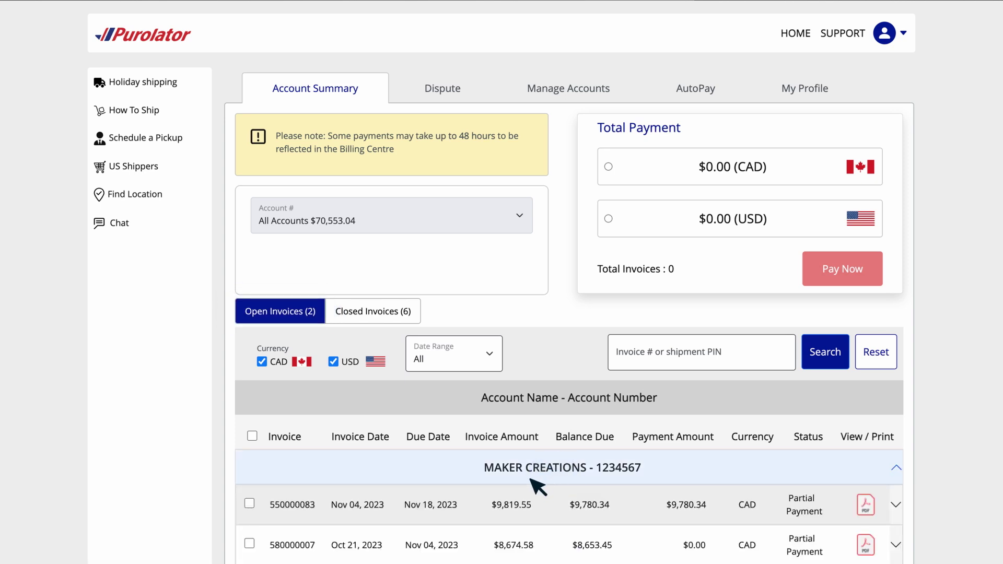
pyautogui.click(250, 504)
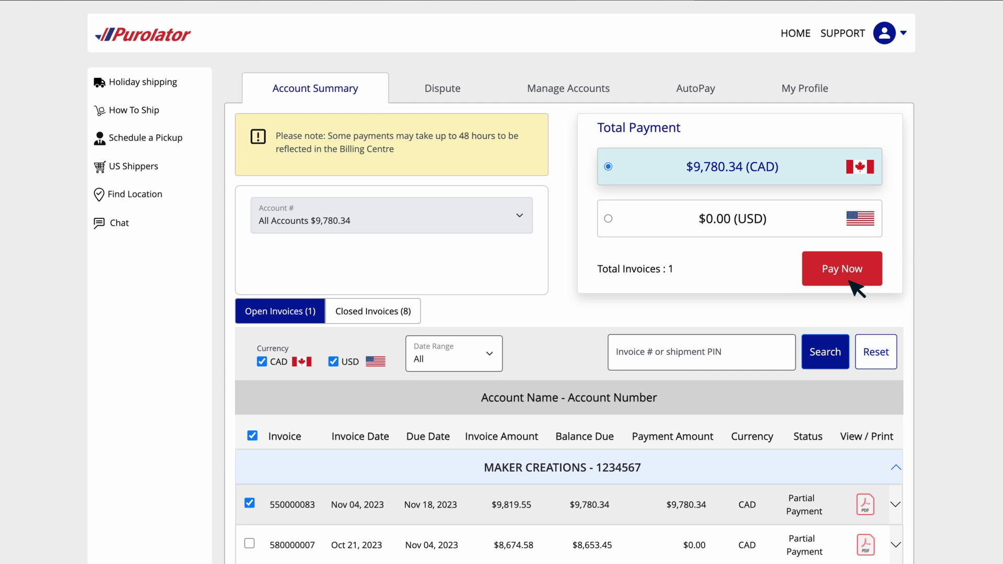
pyautogui.click(850, 283)
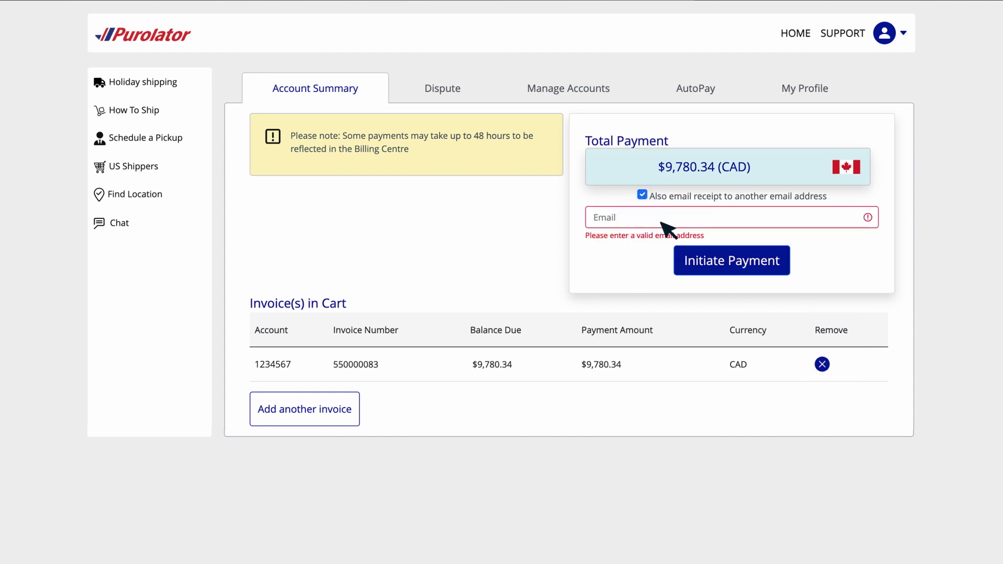
# Initiate payment with a receipt copy to a second e-mail, then list MAKER CREATIONS invoices under Dispute.
pyautogui.click(724, 225)
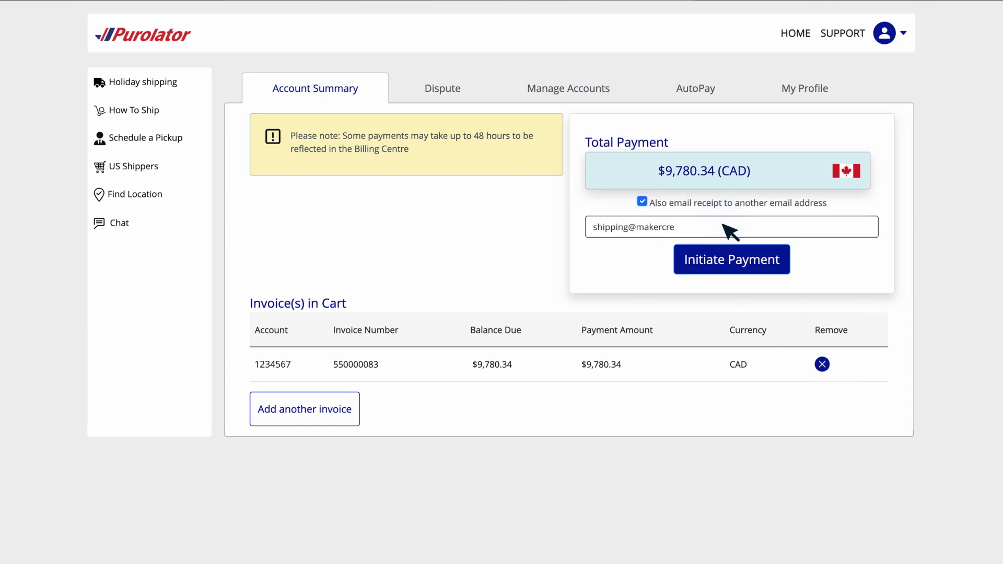
pyautogui.click(776, 272)
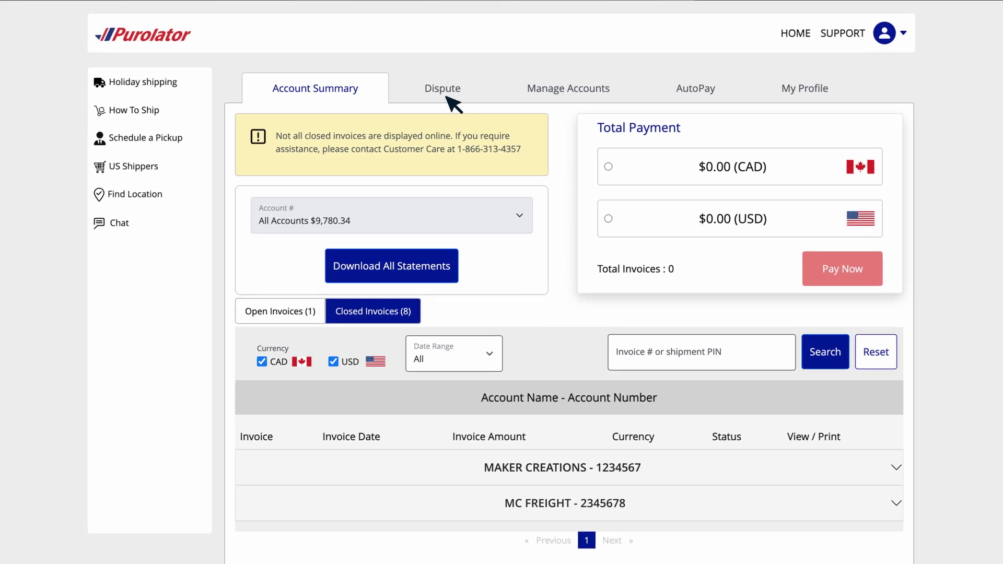
pyautogui.click(447, 96)
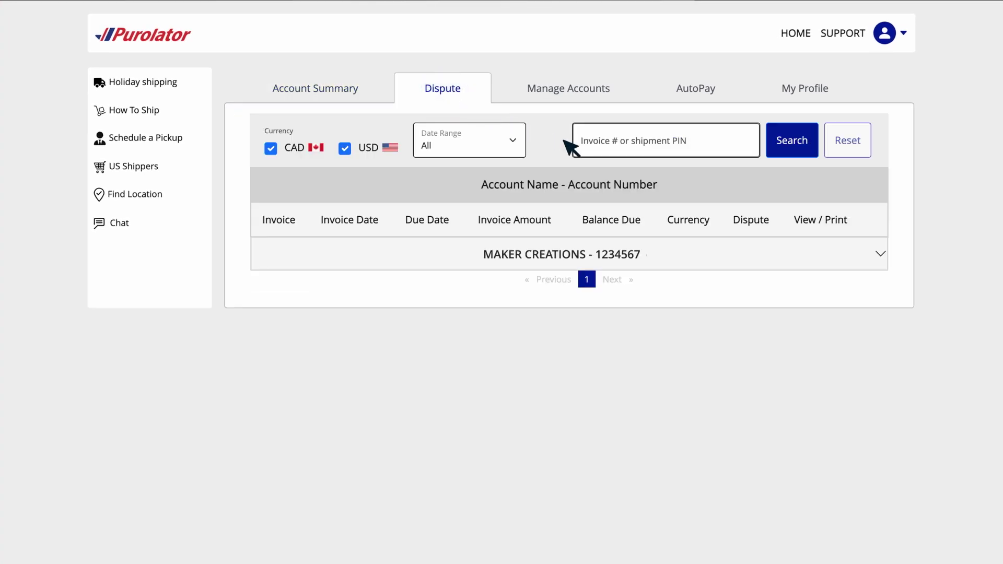
pyautogui.click(880, 256)
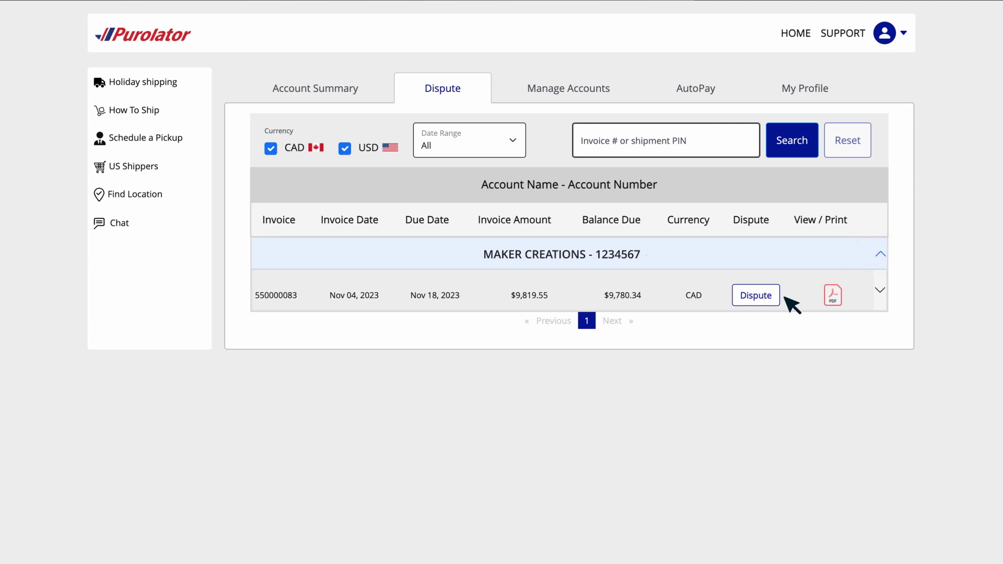
# Submit a $36.44 Shipment Issue dispute on the shipment's PIN, noting 'Part of shipment was voided'.
pyautogui.click(756, 296)
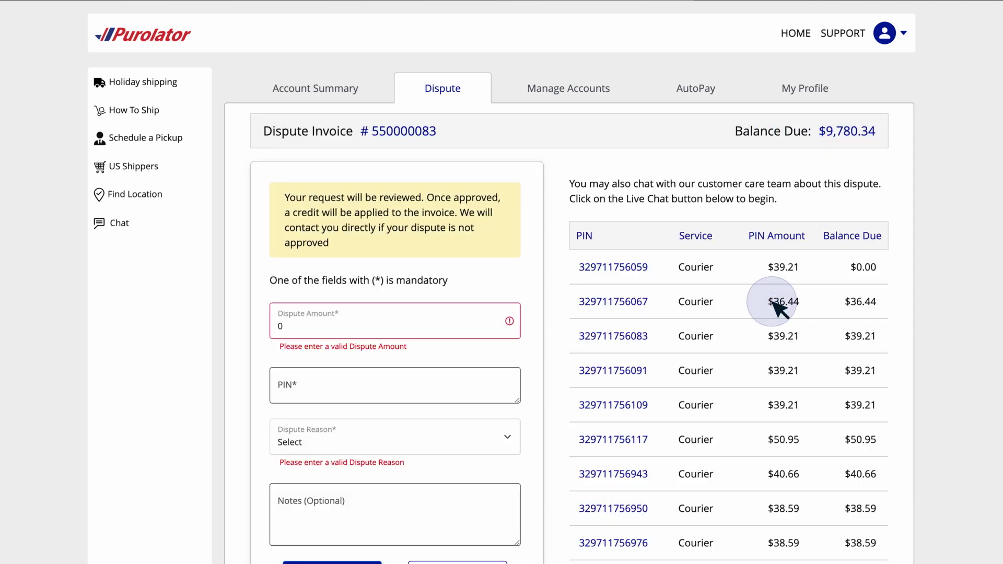
pyautogui.scroll(-3, 782, 309)
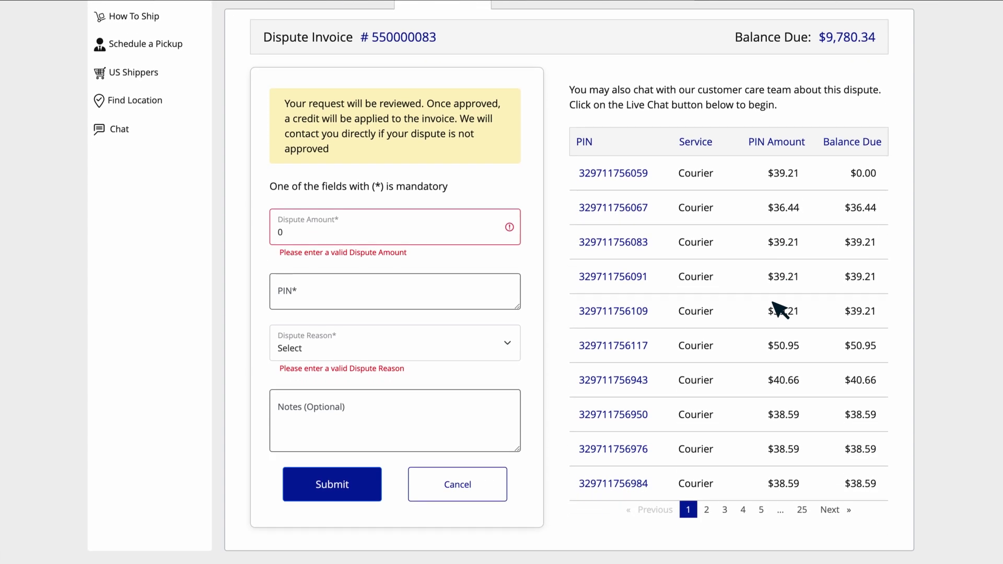
pyautogui.click(355, 236)
pyautogui.write('36.44')
pyautogui.click(356, 281)
pyautogui.write('329711756067')
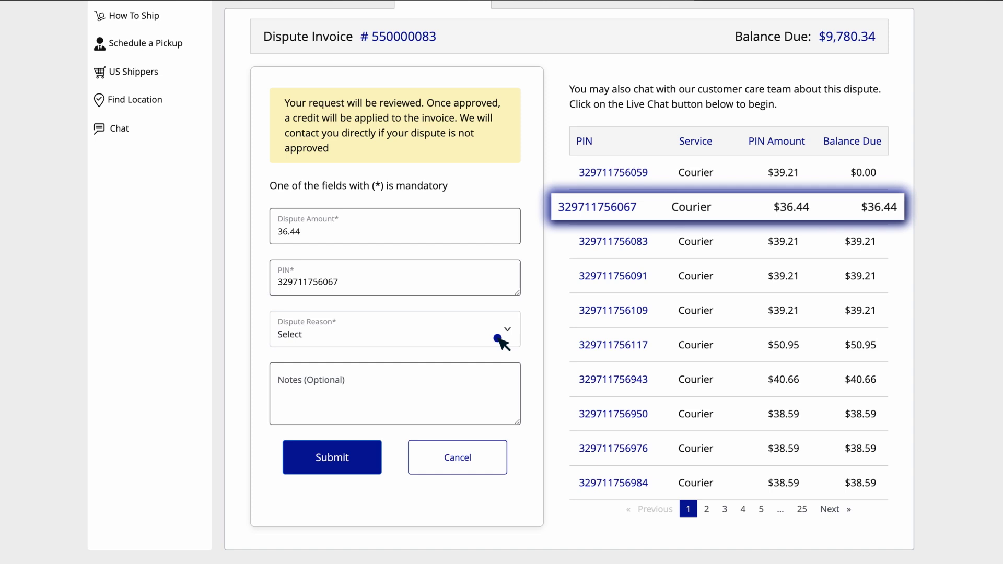
pyautogui.click(504, 333)
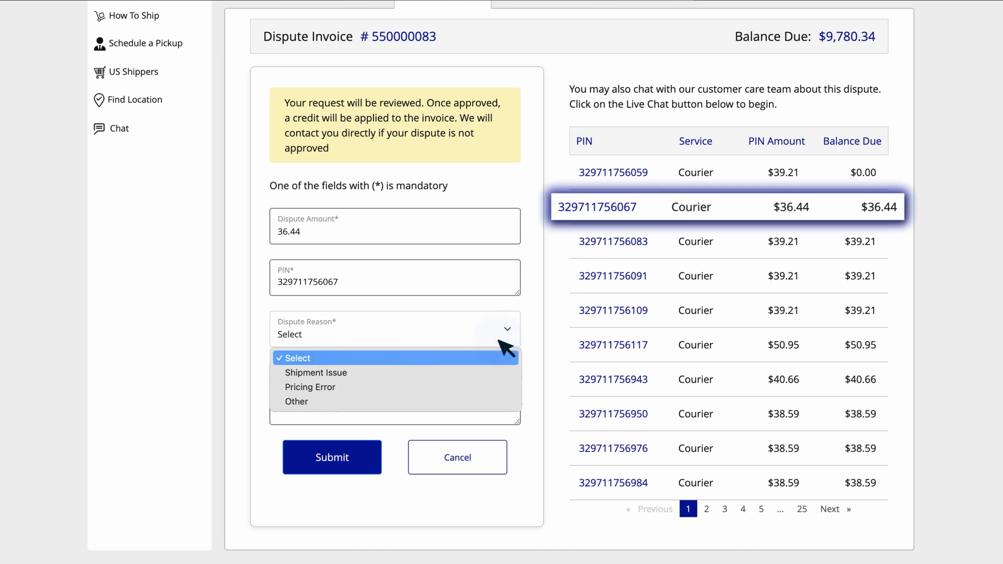
pyautogui.click(506, 373)
pyautogui.click(440, 378)
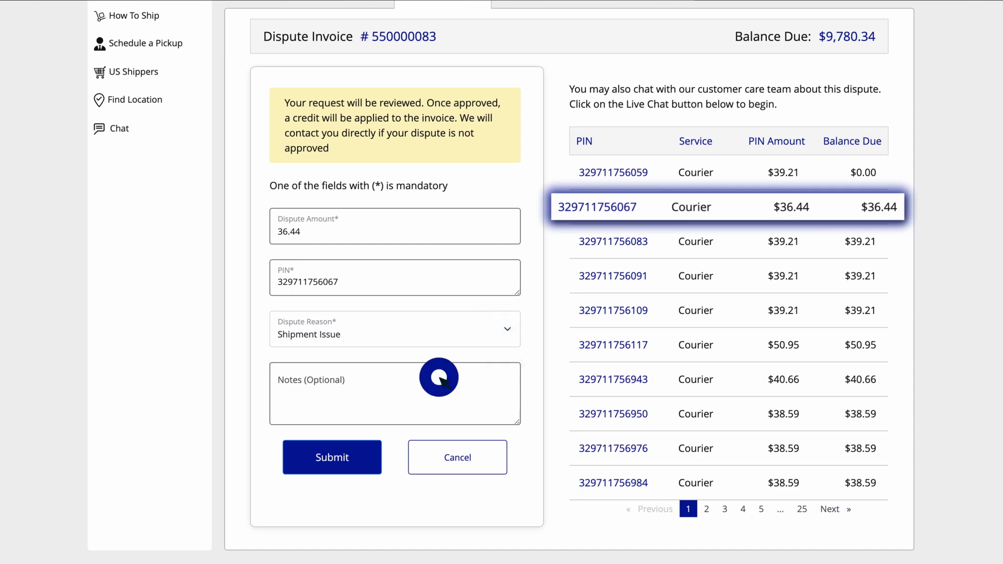
pyautogui.write('Part of shipment was voided')
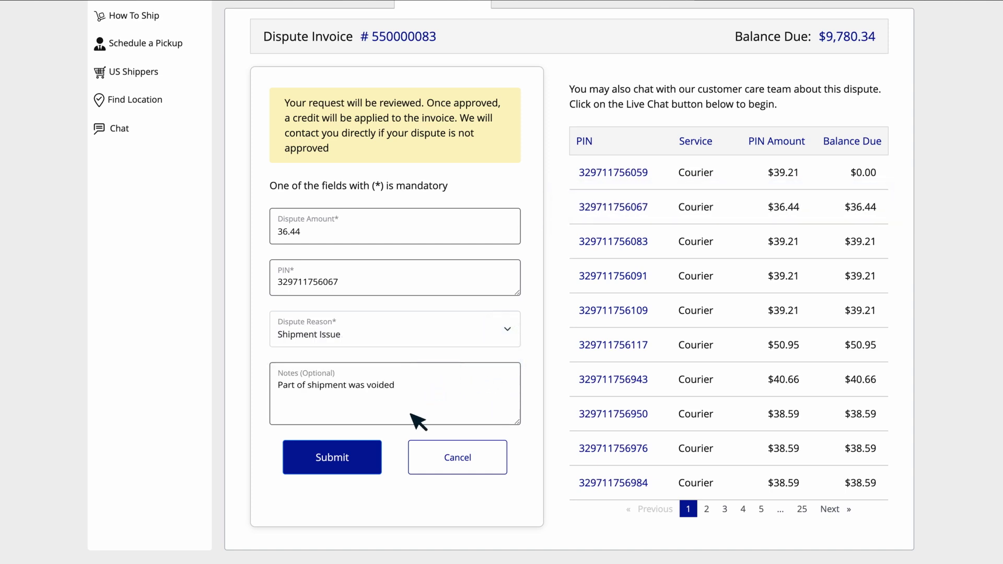
pyautogui.click(368, 467)
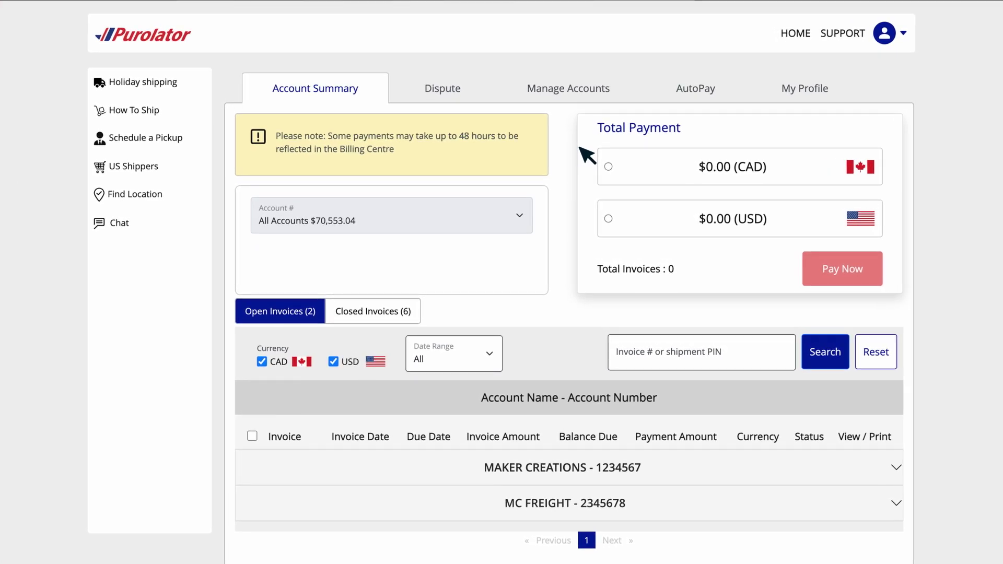
# On Manage Accounts, set the existing account's contact name to MAKER CREATIONS.
pyautogui.click(565, 100)
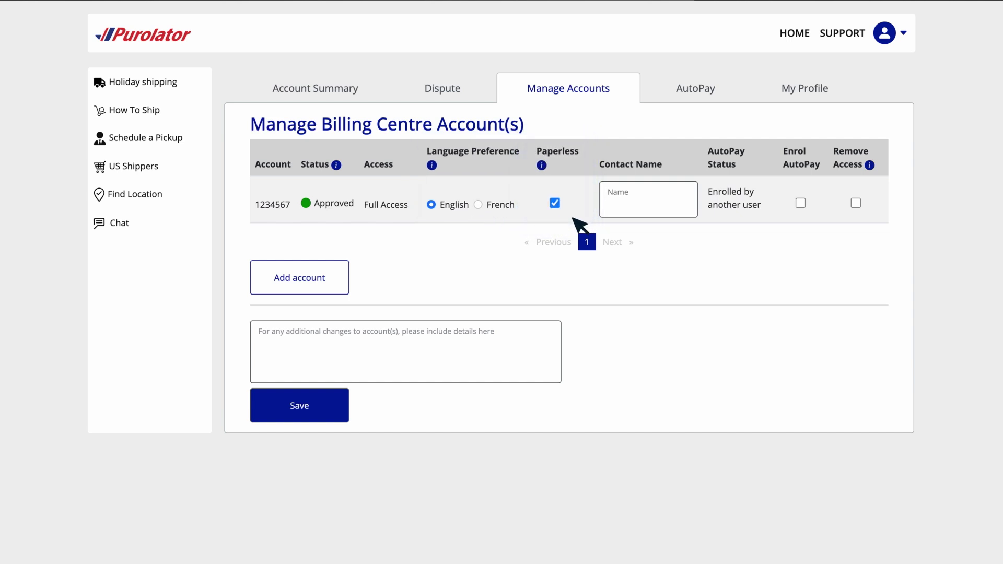
pyautogui.click(689, 210)
pyautogui.write('MAKER CREATIONS')
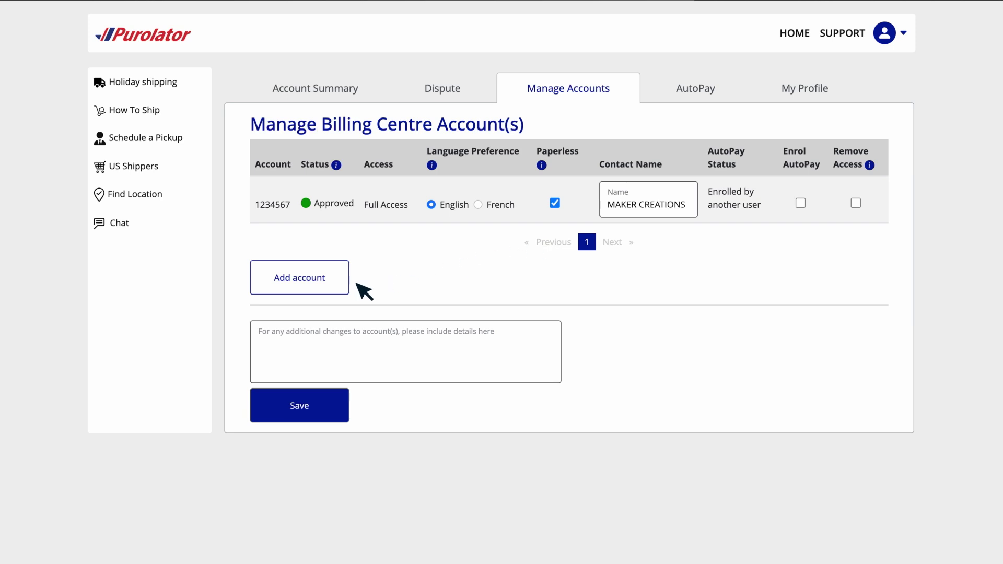
# Add the MC FREIGHT account row with its account number and postal code.
pyautogui.click(341, 292)
pyautogui.click(349, 288)
pyautogui.write('2345678')
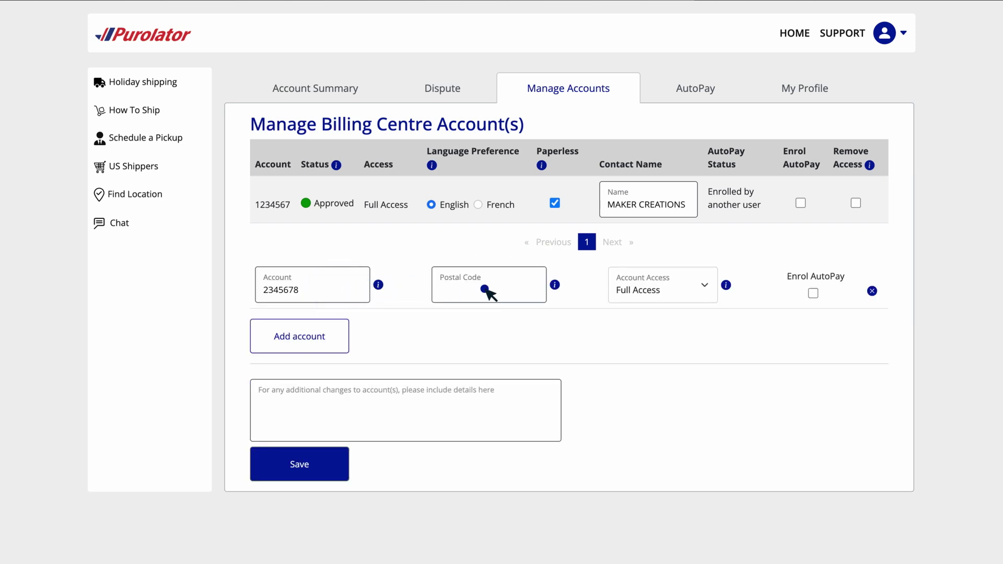
pyautogui.click(485, 289)
pyautogui.write('A1A 1')
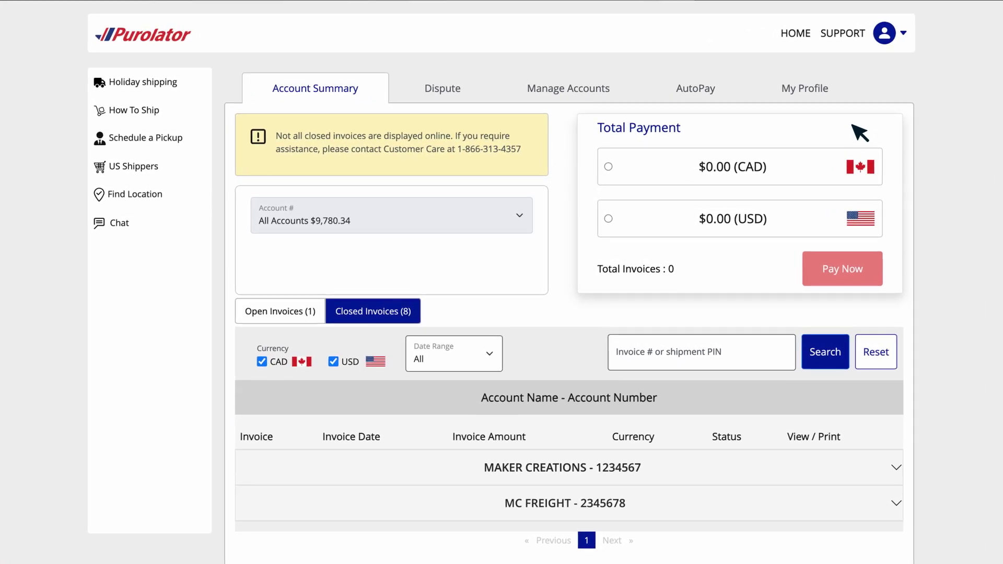
# Add a phone extension beside the phone number in My Profile and save.
pyautogui.click(813, 99)
pyautogui.scroll(-1, 820, 105)
pyautogui.scroll(-1, 821, 107)
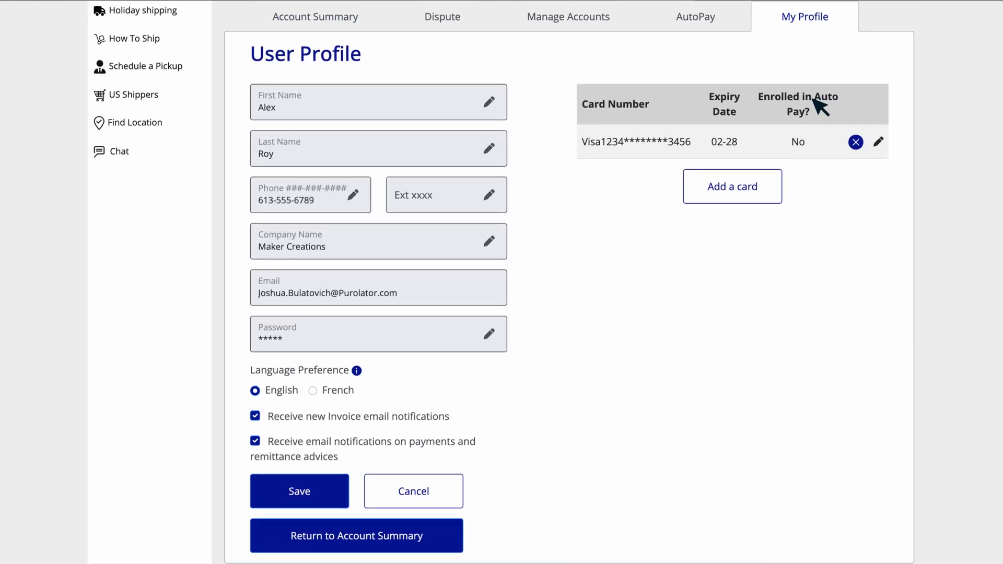
pyautogui.click(490, 195)
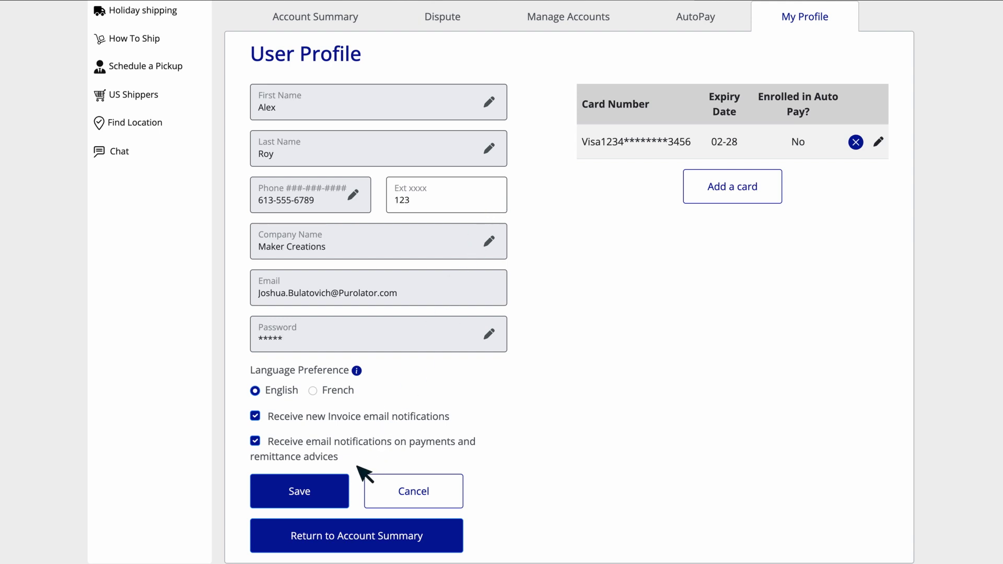
pyautogui.click(340, 504)
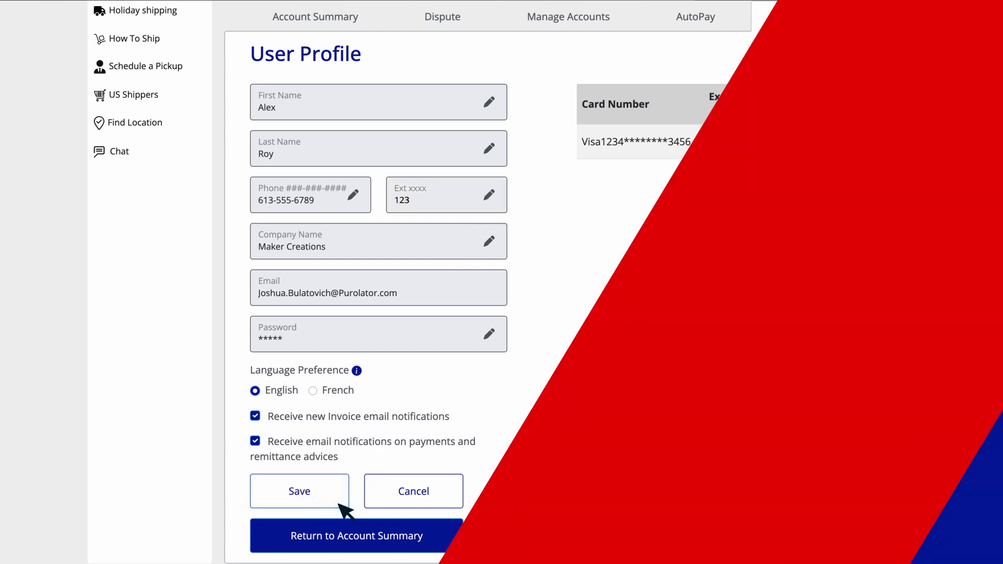